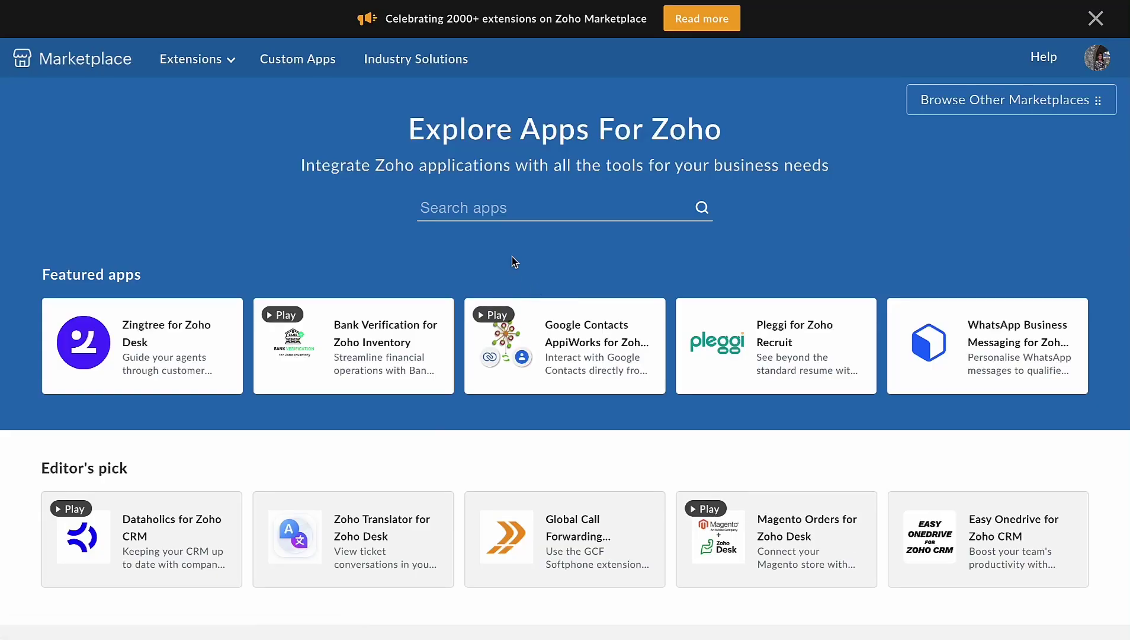
Search the marketplace for 'Invoice Zoho Calendar for Zoho Books' and open the extension's page
left_click(539, 210)
type("Invoice Zoho Calendar for Zoho Books")
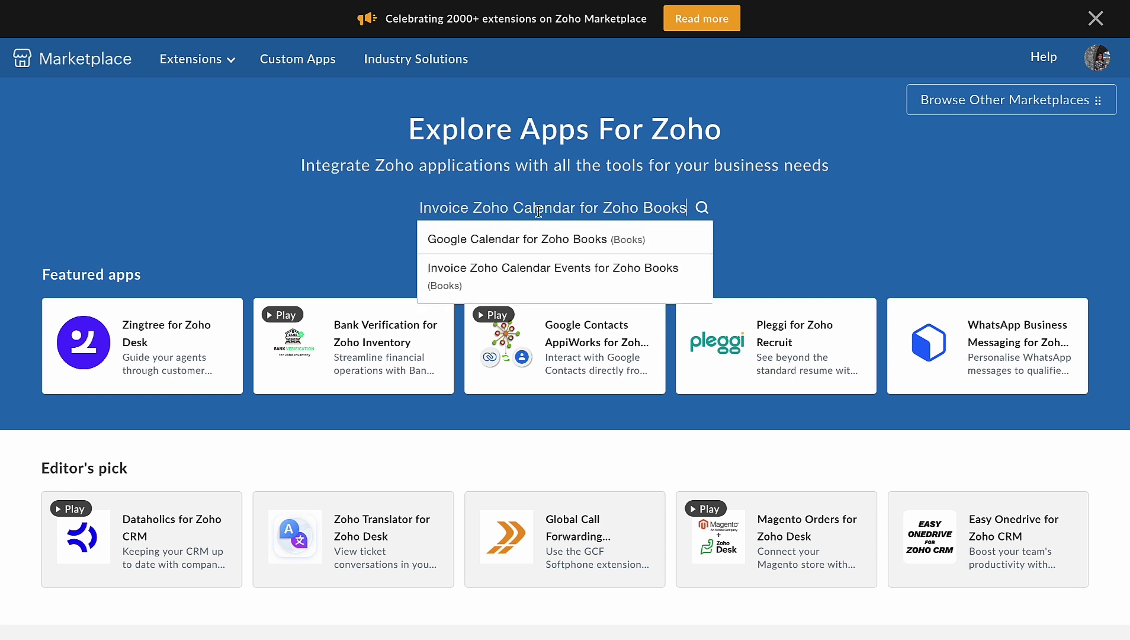
left_click(492, 285)
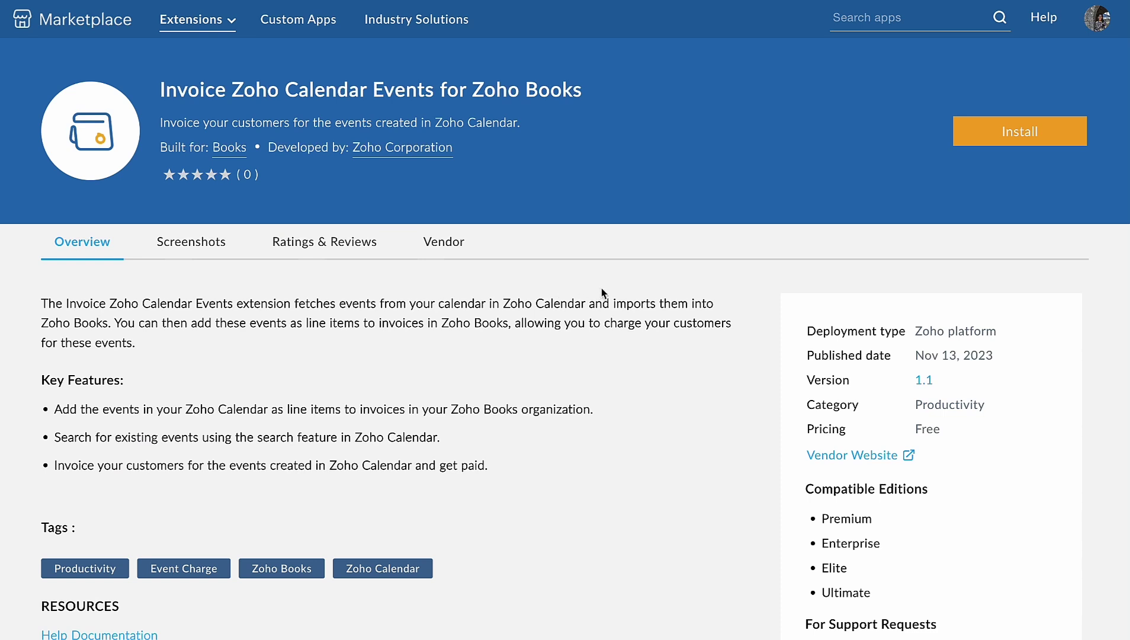
Install the extension, allowing vendor contact and agreeing to the vendor's terms of service
left_click(958, 132)
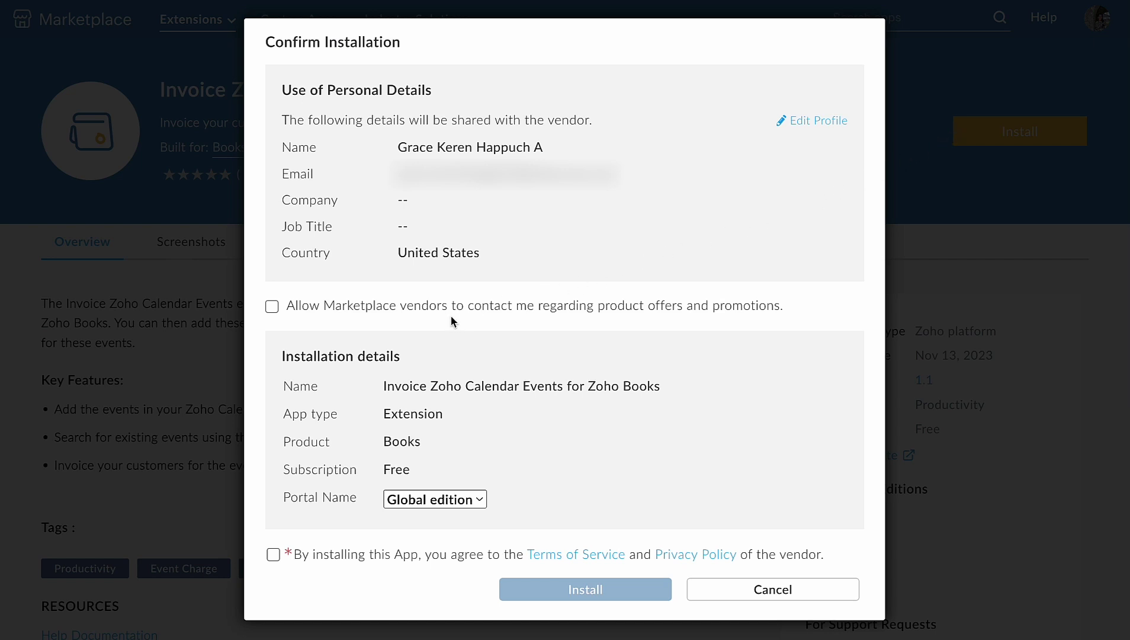
left_click(272, 307)
scroll(271, 312, "down", 1)
left_click(273, 516)
left_click(274, 544)
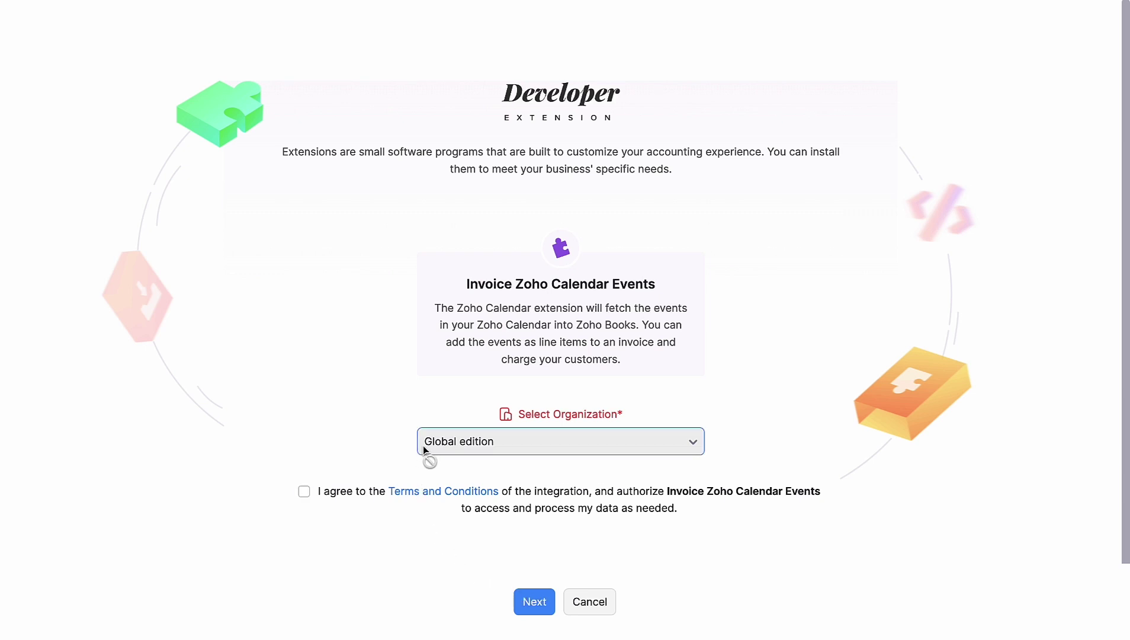
Agree to the extension's Terms and Conditions and continue to connection setup
left_click(321, 493)
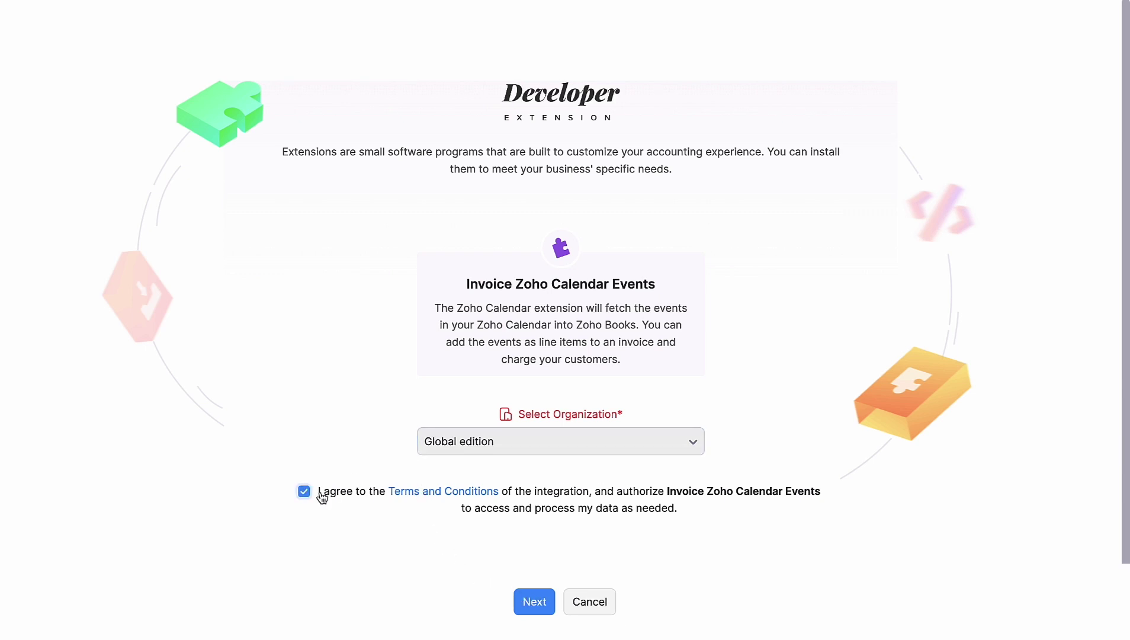
left_click(531, 605)
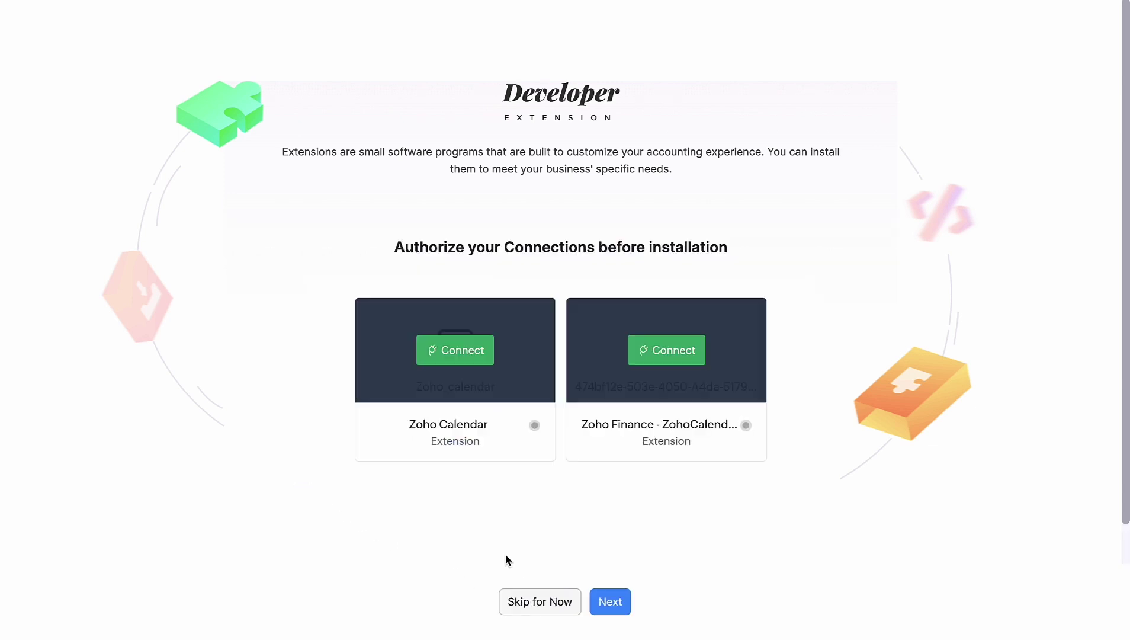
Connect Zoho Calendar through Zoho Flow and accept the requested calendar permissions
left_click(443, 367)
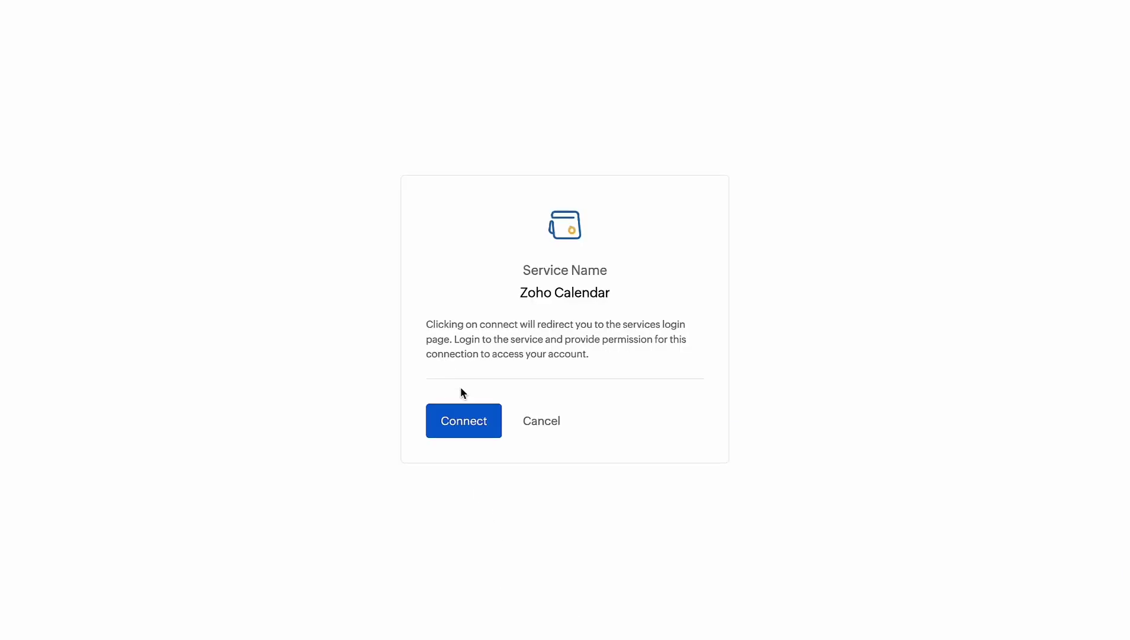
left_click(485, 428)
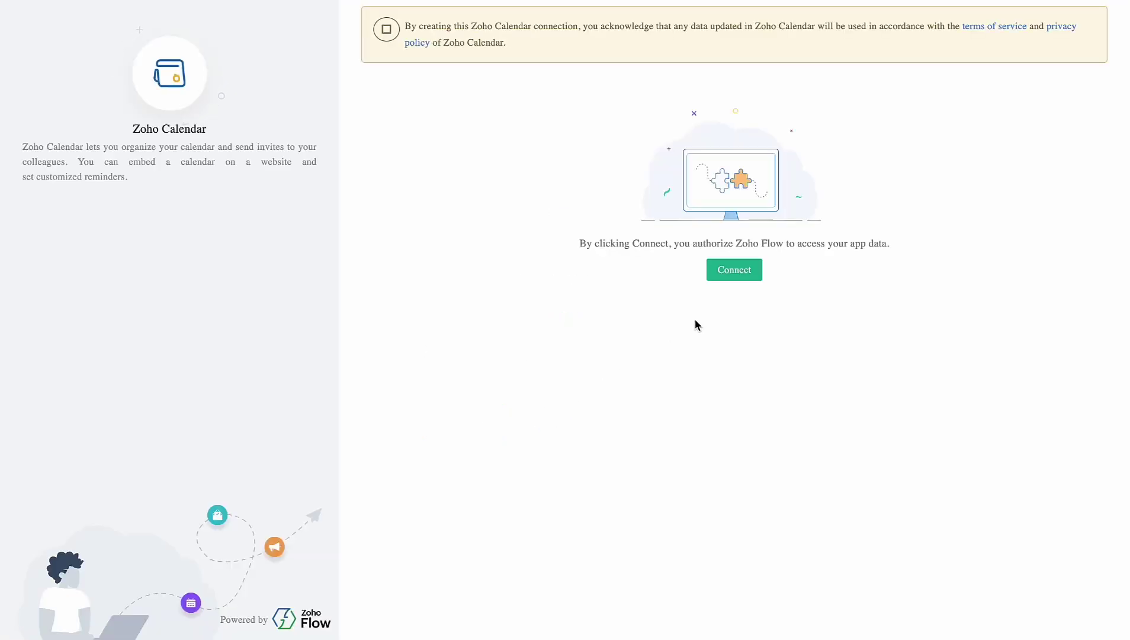
left_click(735, 274)
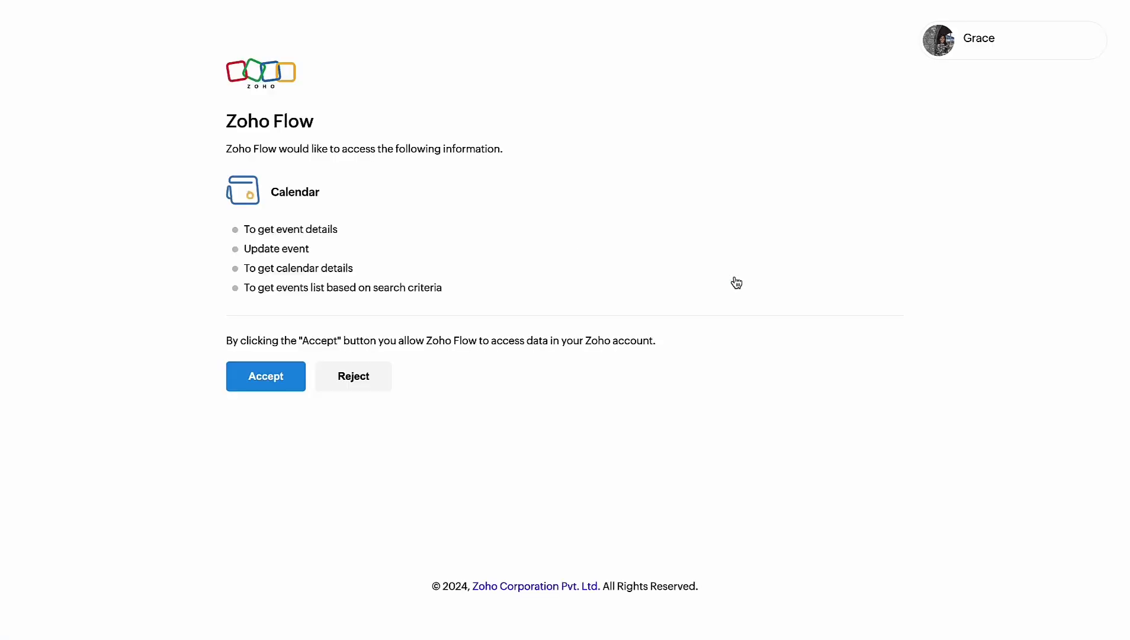
left_click(289, 375)
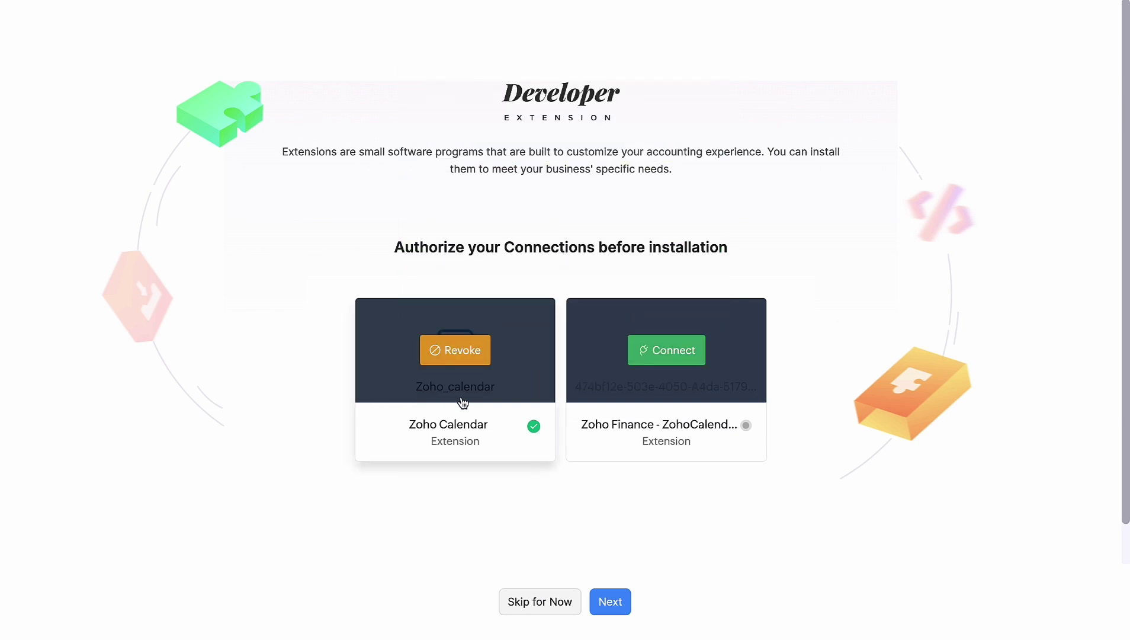
Connect Zoho Finance and grant the extension access to Books and invoices
left_click(640, 373)
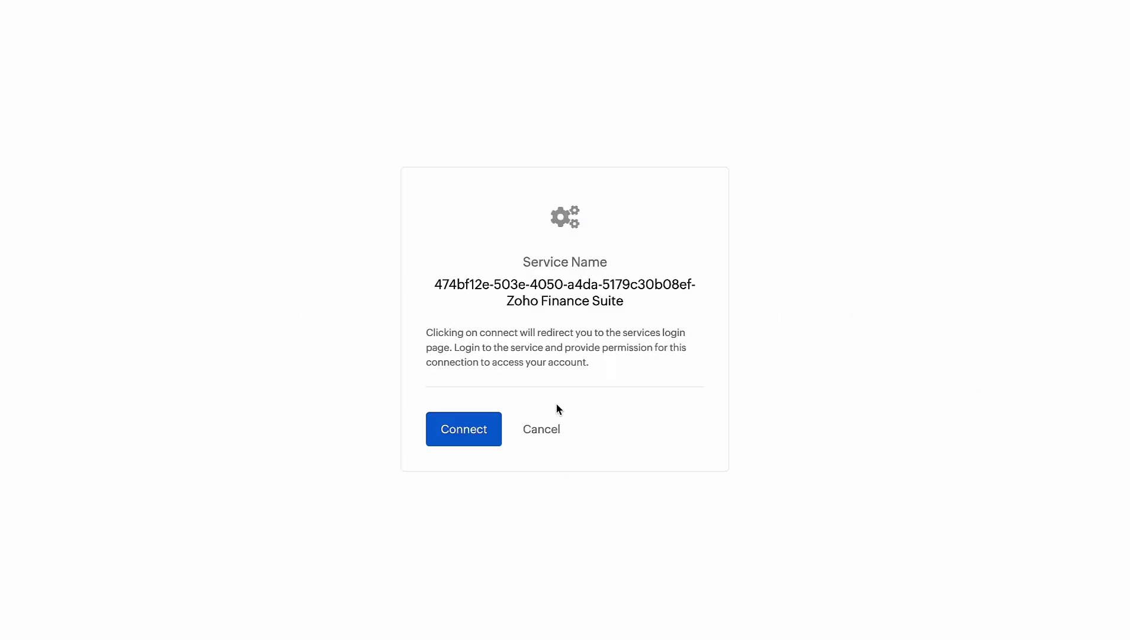
left_click(494, 434)
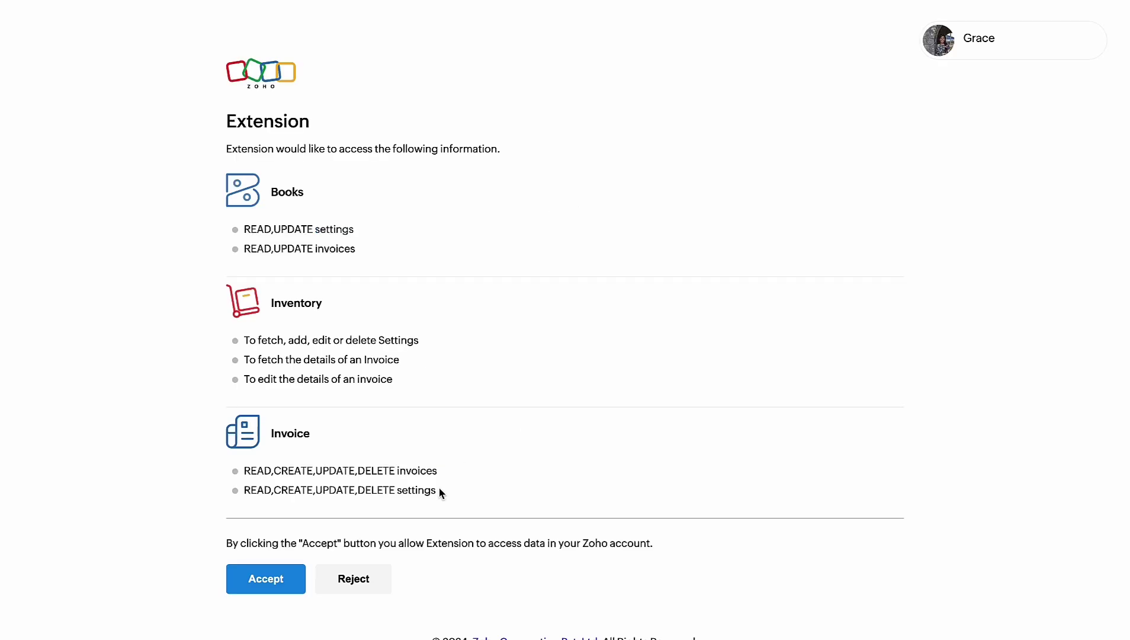
left_click(301, 590)
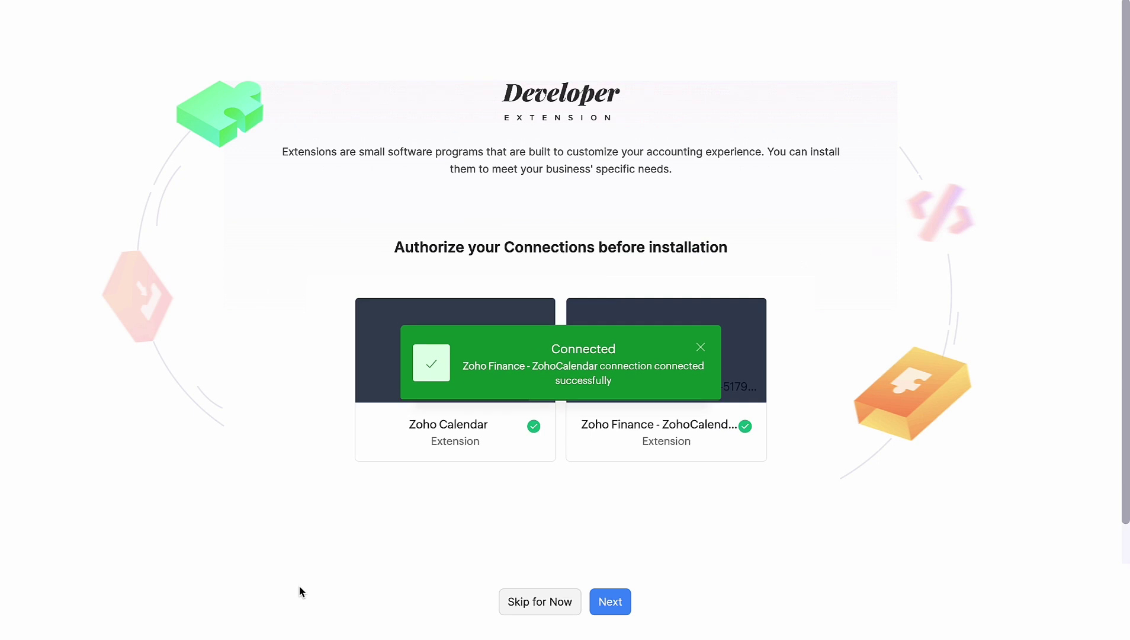
Choose the only available calendar as Calendar Name and install the extension
left_click(597, 610)
left_click(461, 331)
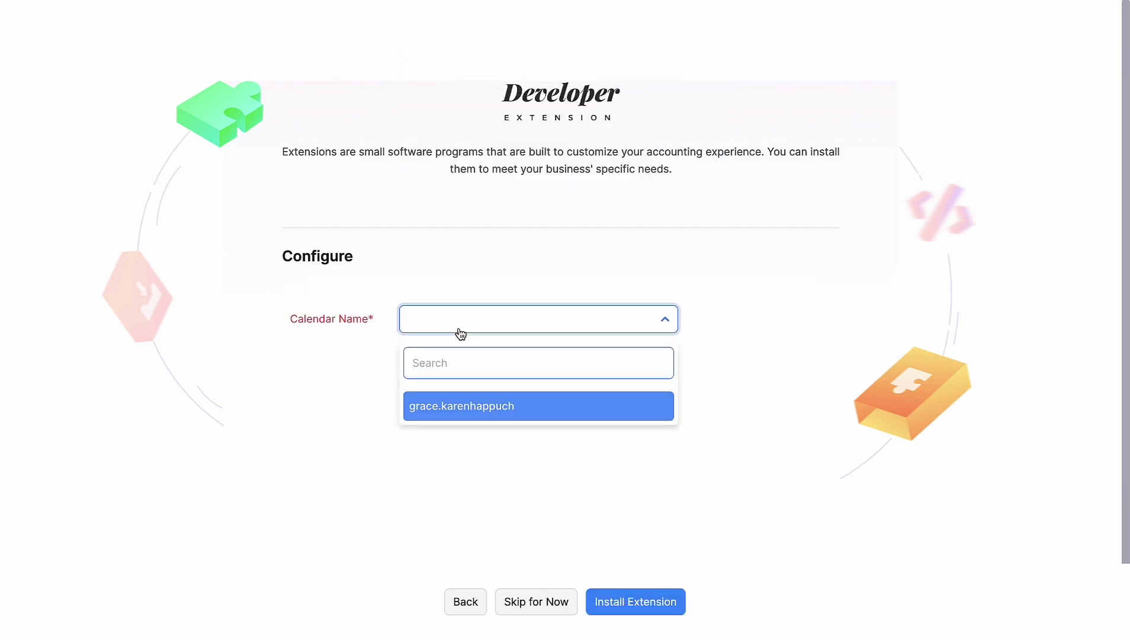
left_click(526, 406)
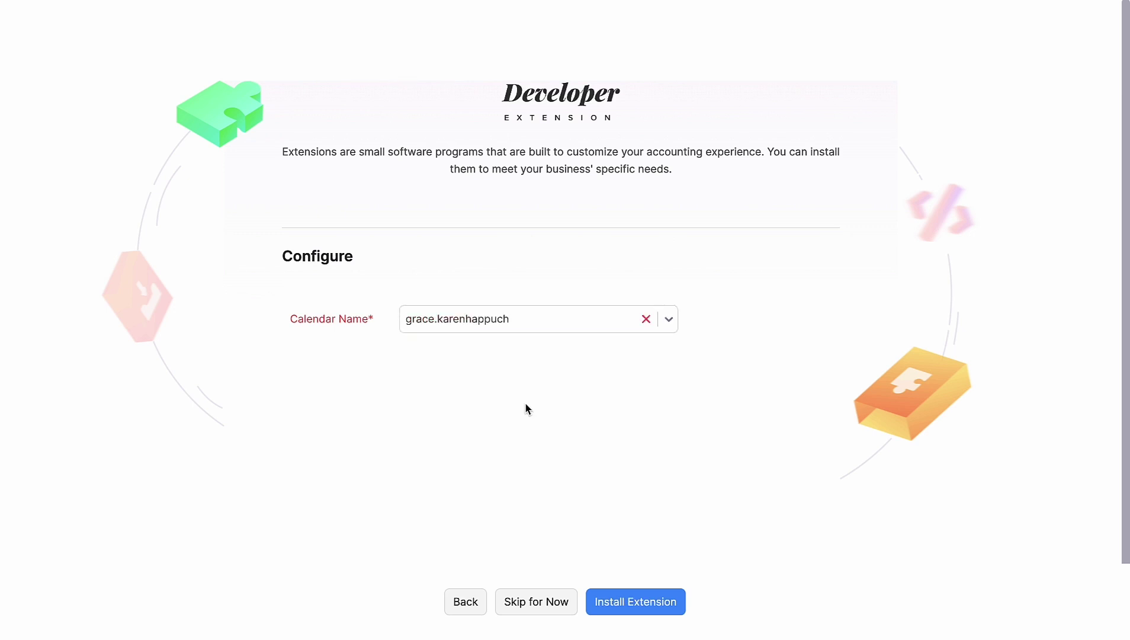
left_click(658, 605)
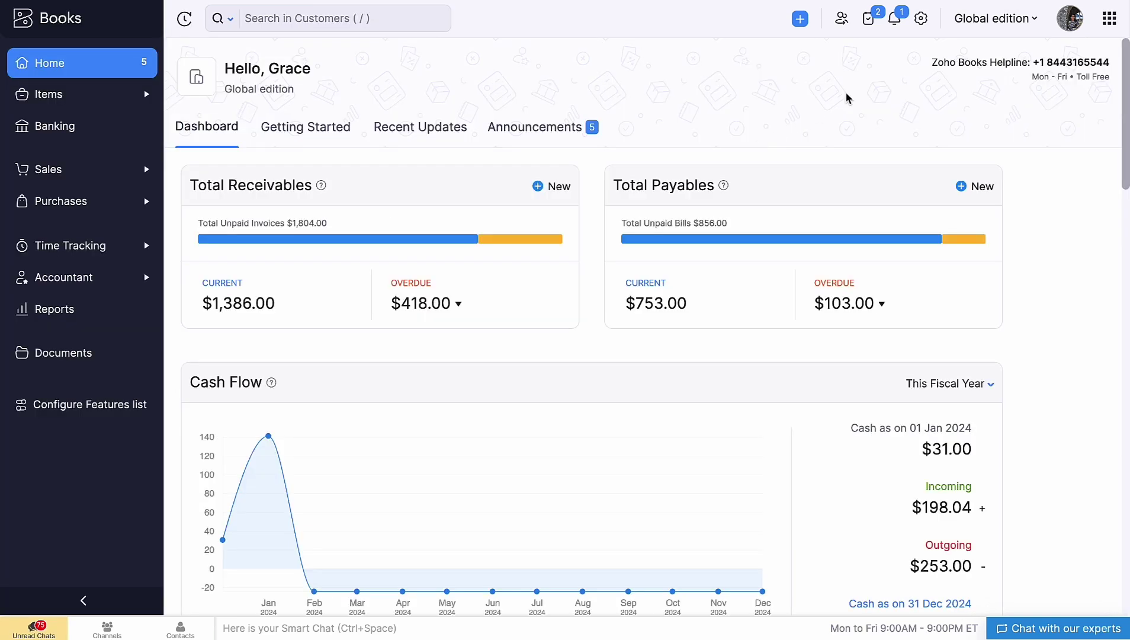
left_click(921, 19)
scroll(809, 214, "down", 3)
scroll(810, 214, "down", 2)
scroll(810, 214, "down", 2)
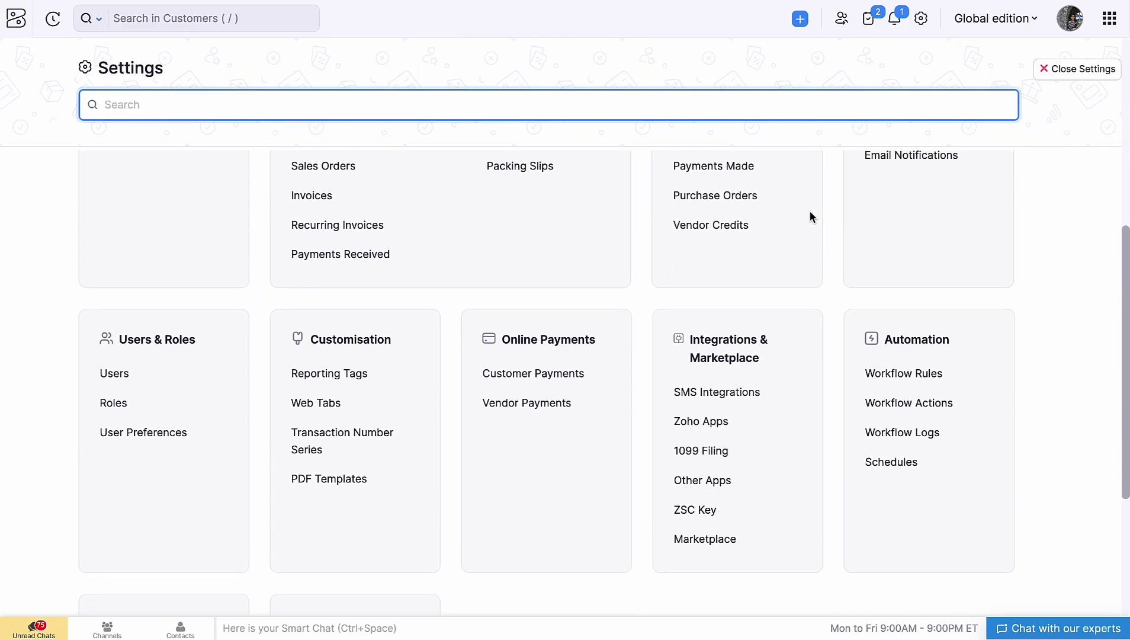
left_click(690, 532)
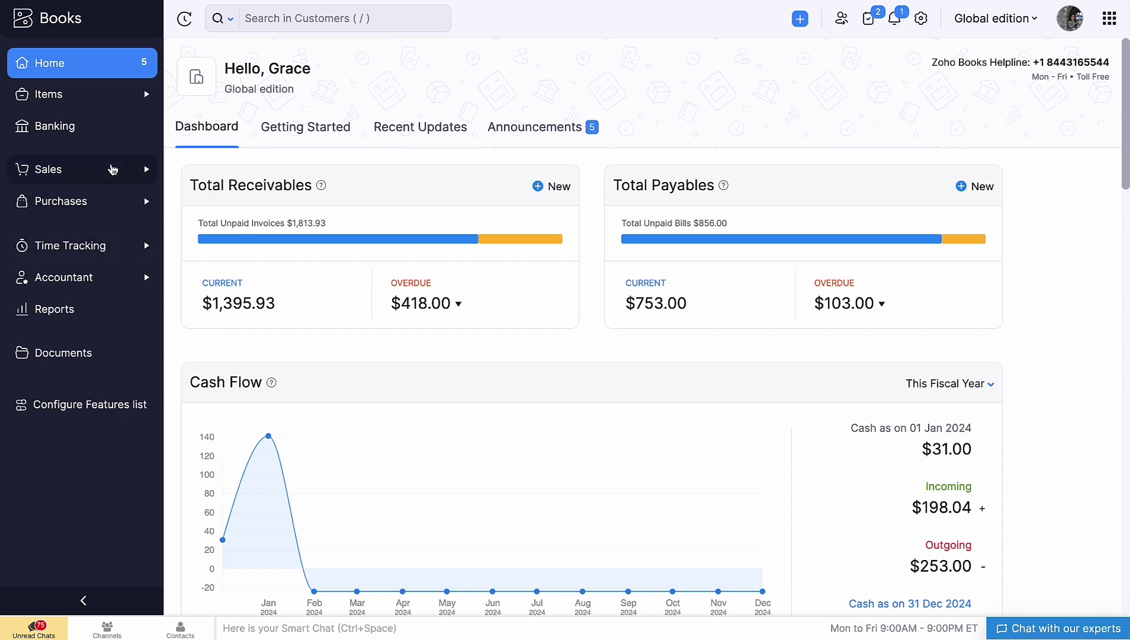
Start a new invoice from the Sales > Invoices list
left_click(112, 169)
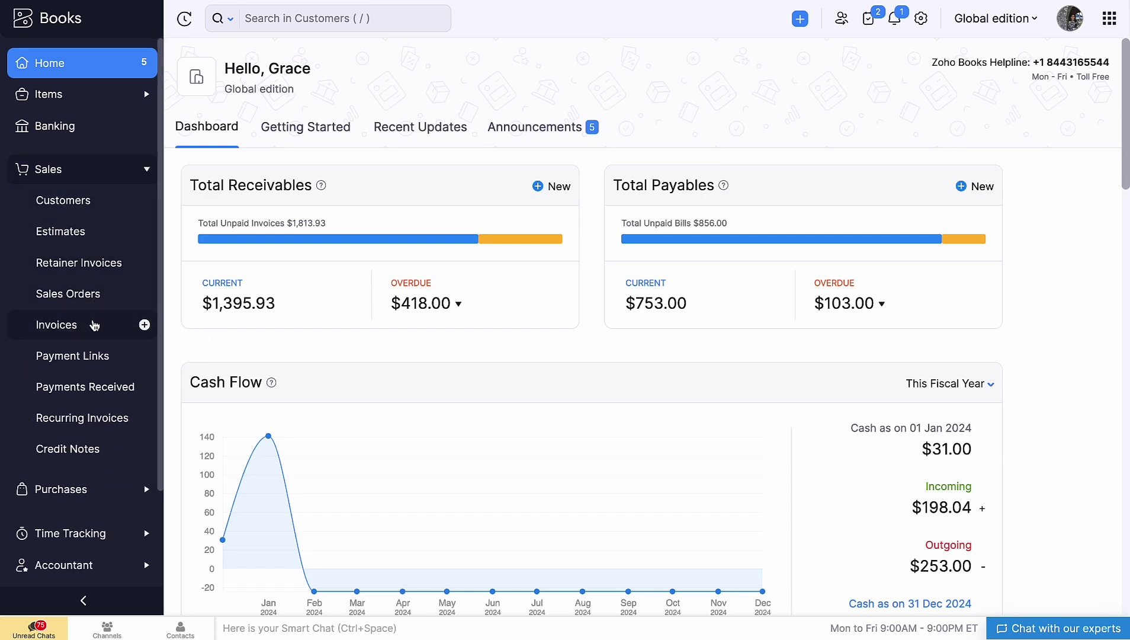
left_click(93, 325)
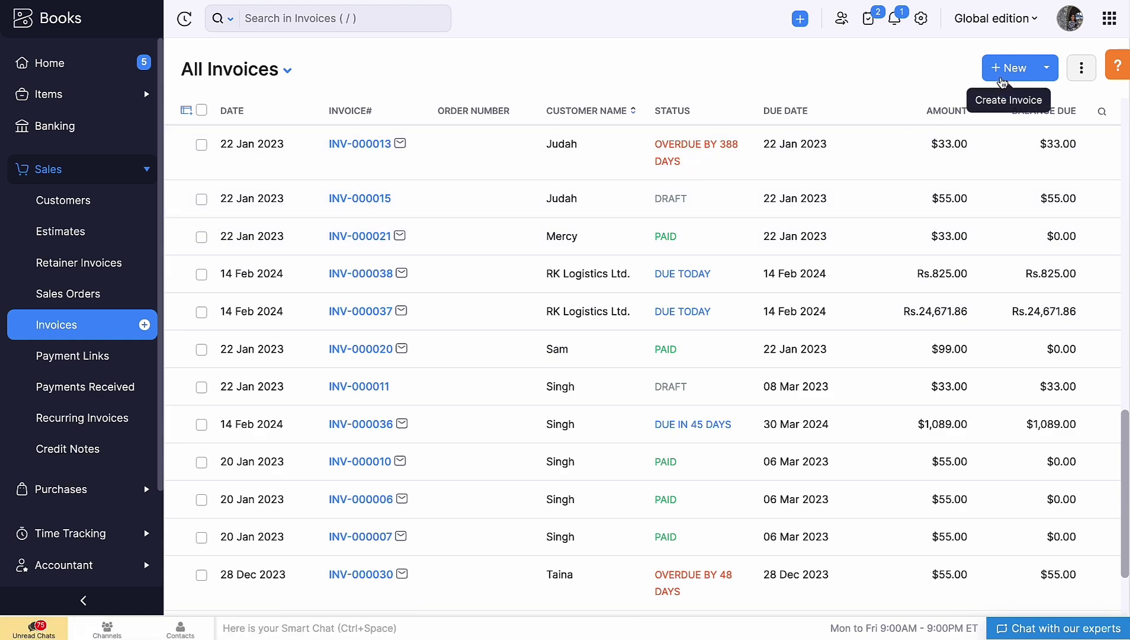
left_click(1002, 81)
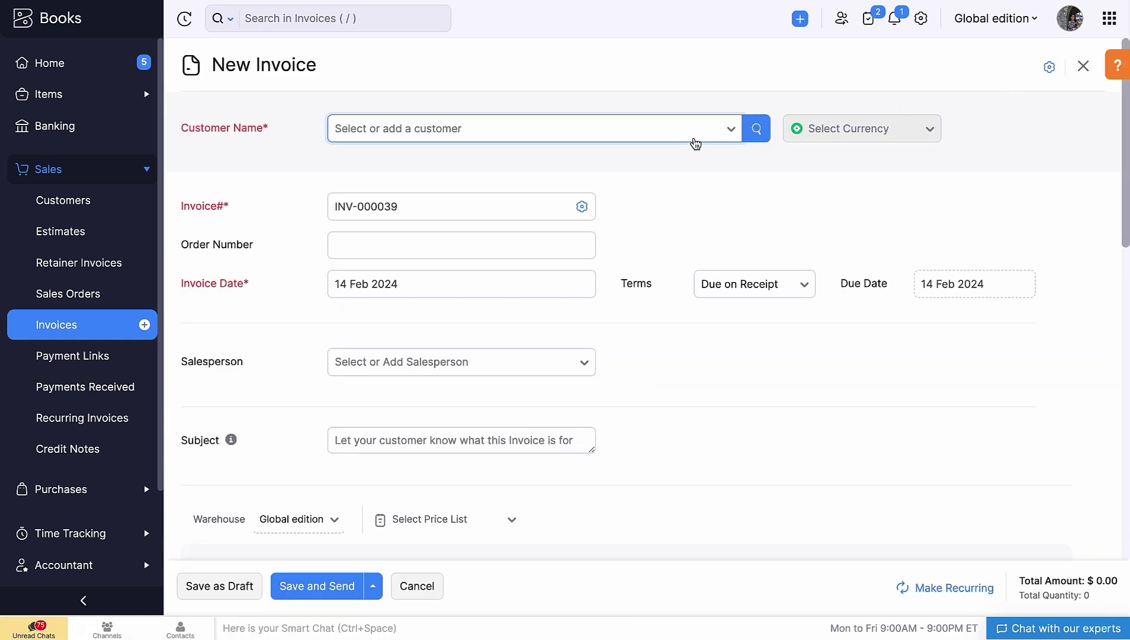
Set RK Logistics Ltd. as the customer and bring up the Zoho Calendar events list
left_click(696, 141)
left_click(592, 206)
scroll(557, 284, "down", 3)
scroll(555, 282, "down", 4)
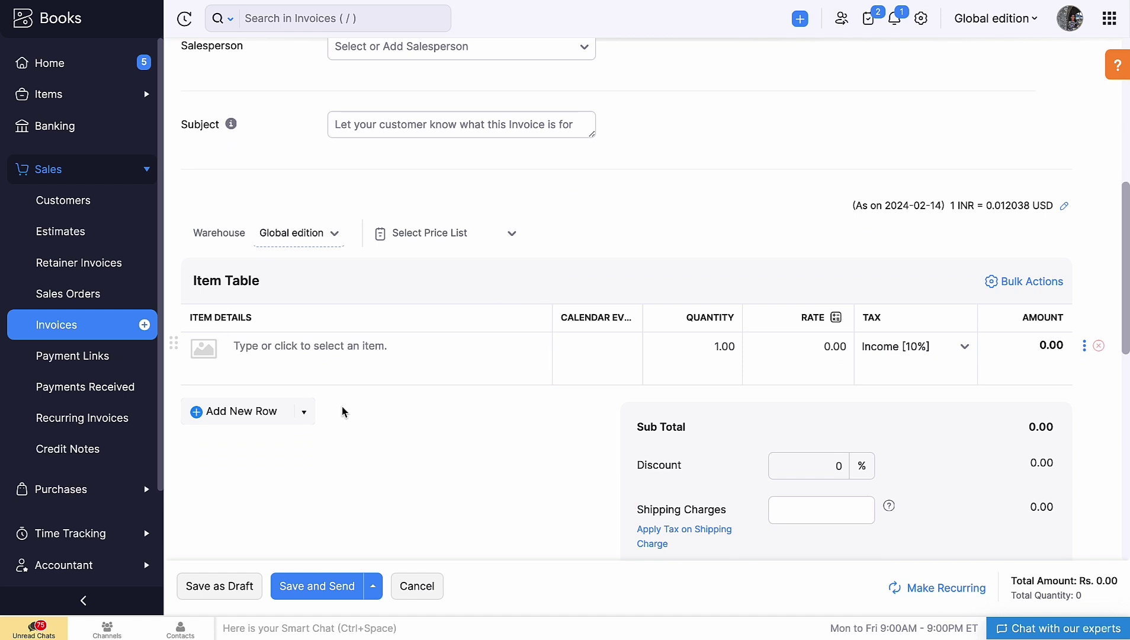
left_click(303, 413)
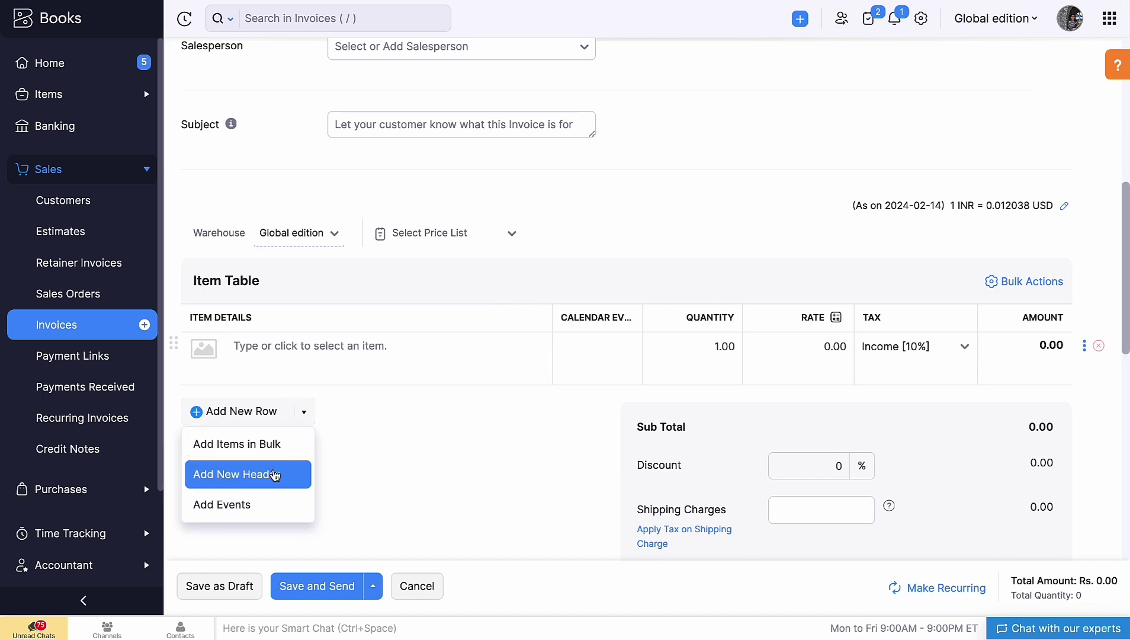
left_click(258, 505)
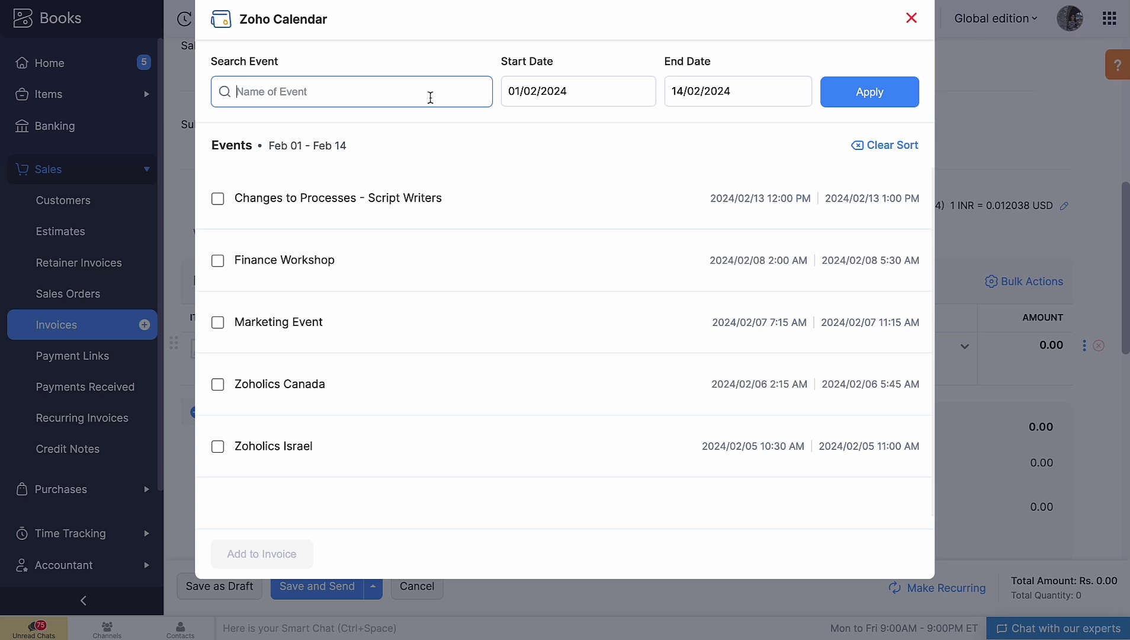
Add the Finance Workshop, Marketing Event and Zoholics Canada events to the invoice
left_click(570, 95)
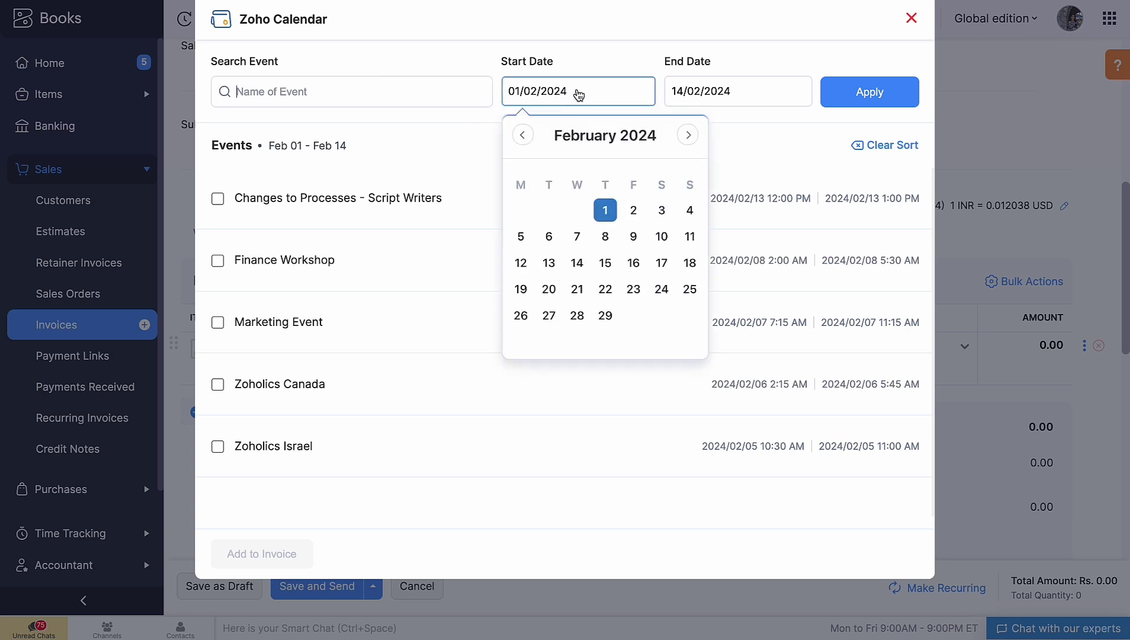
left_click(734, 92)
left_click(449, 173)
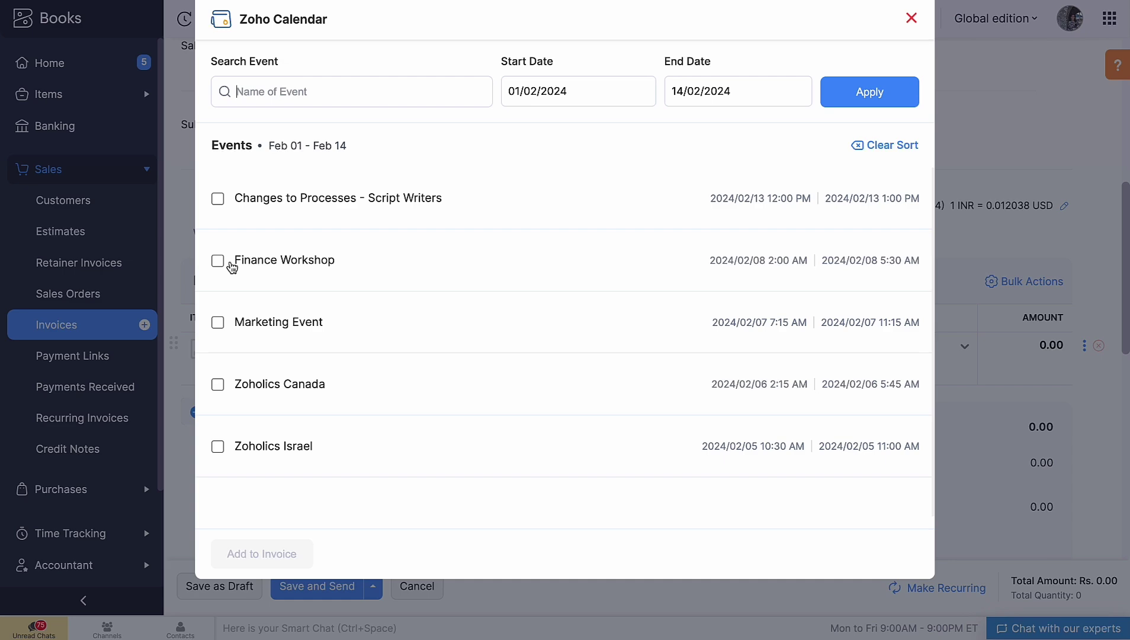
left_click(218, 261)
left_click(217, 321)
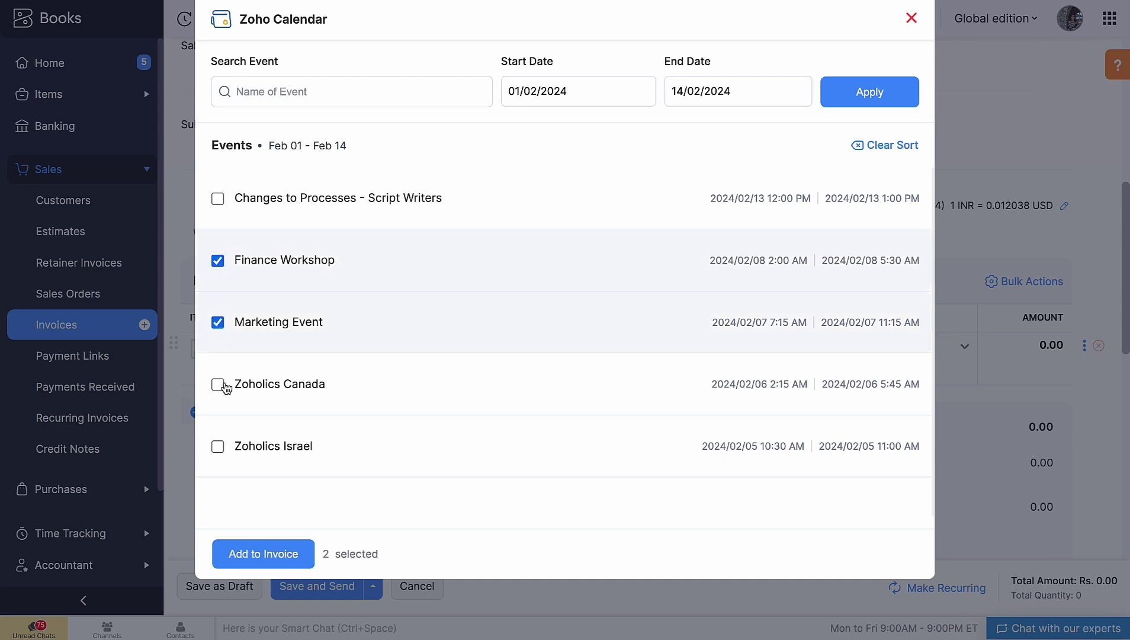
left_click(218, 384)
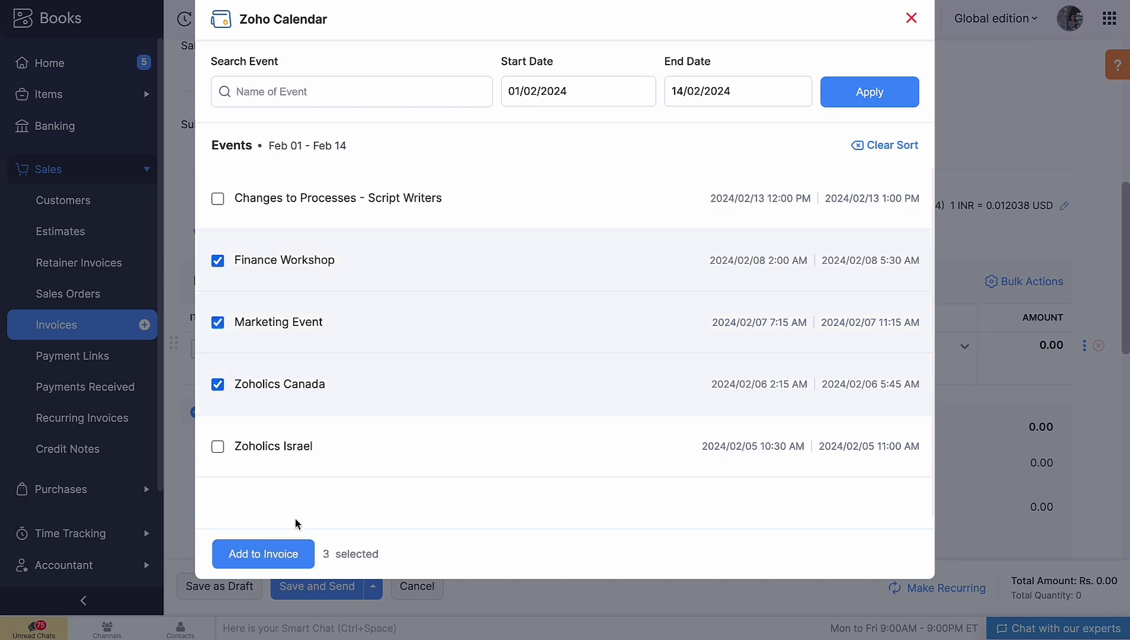
left_click(309, 555)
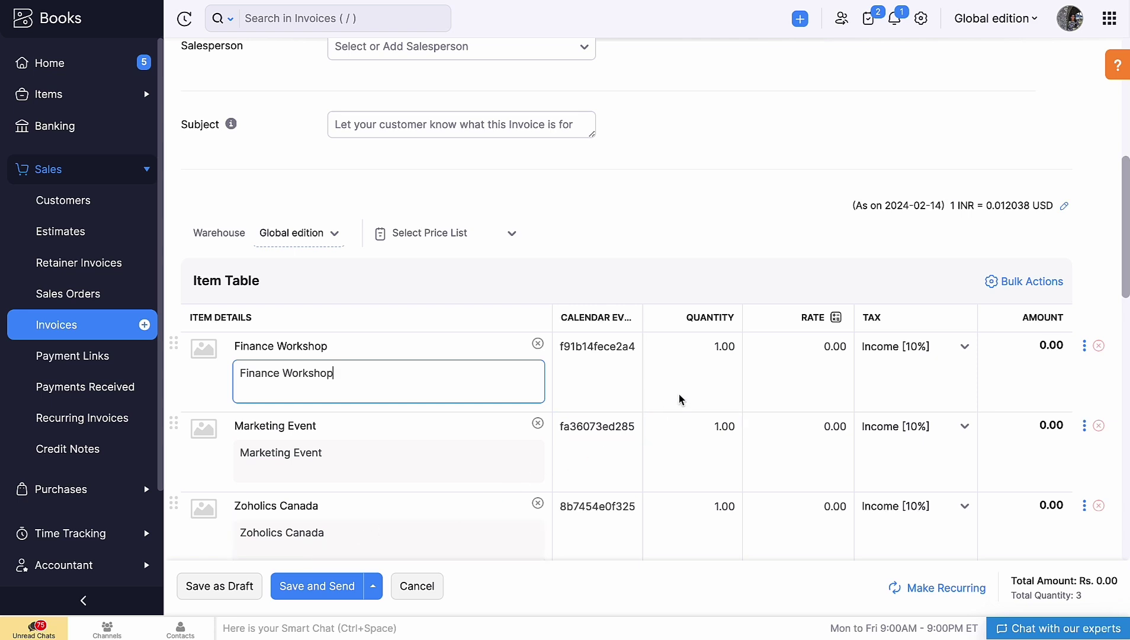
Set the event line rates to 4000, 1000 and 2000
left_click(802, 351)
type("4000")
left_click(815, 423)
type("100")
left_click(817, 506)
type("200")
Save and send invoice INV-000039
scroll(913, 461, "down", 2)
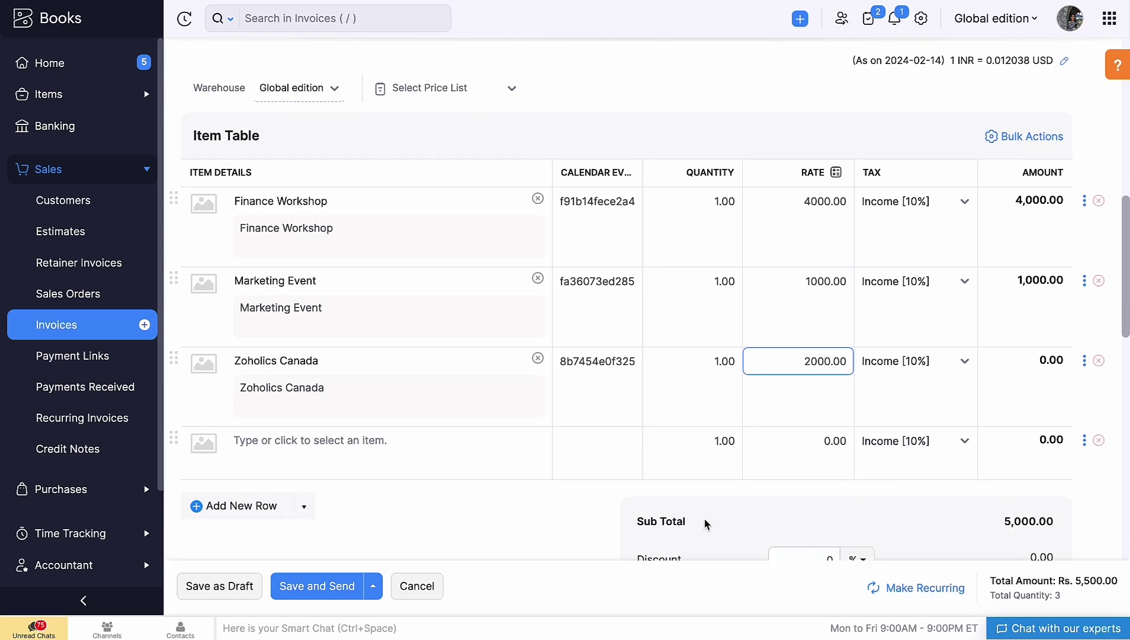
left_click(342, 586)
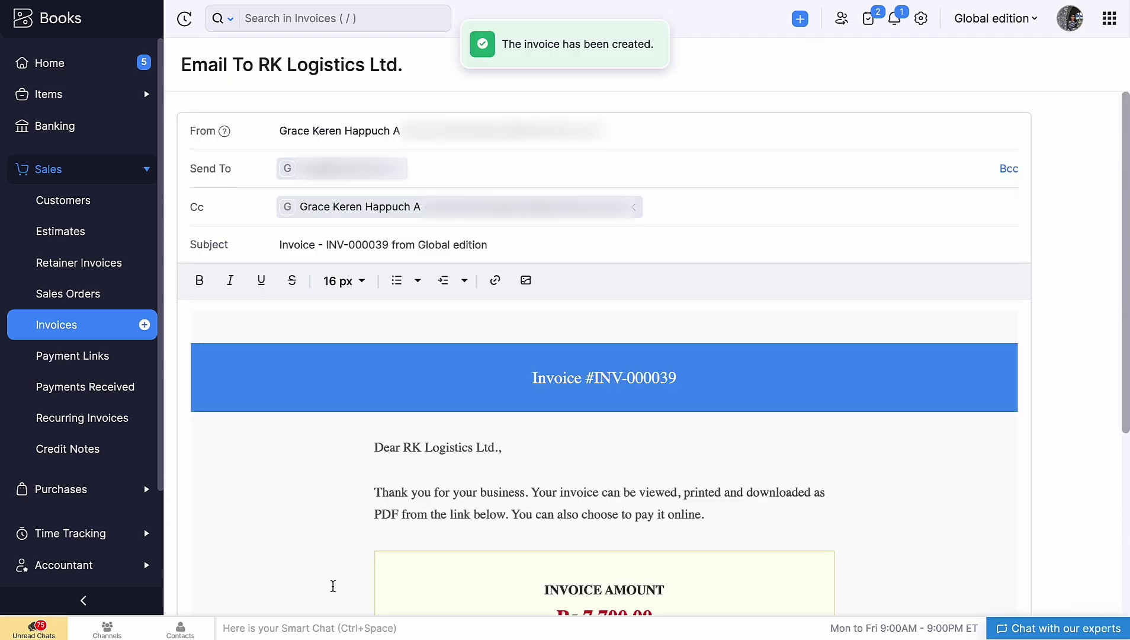
scroll(333, 586, "down", 6)
scroll(331, 584, "down", 4)
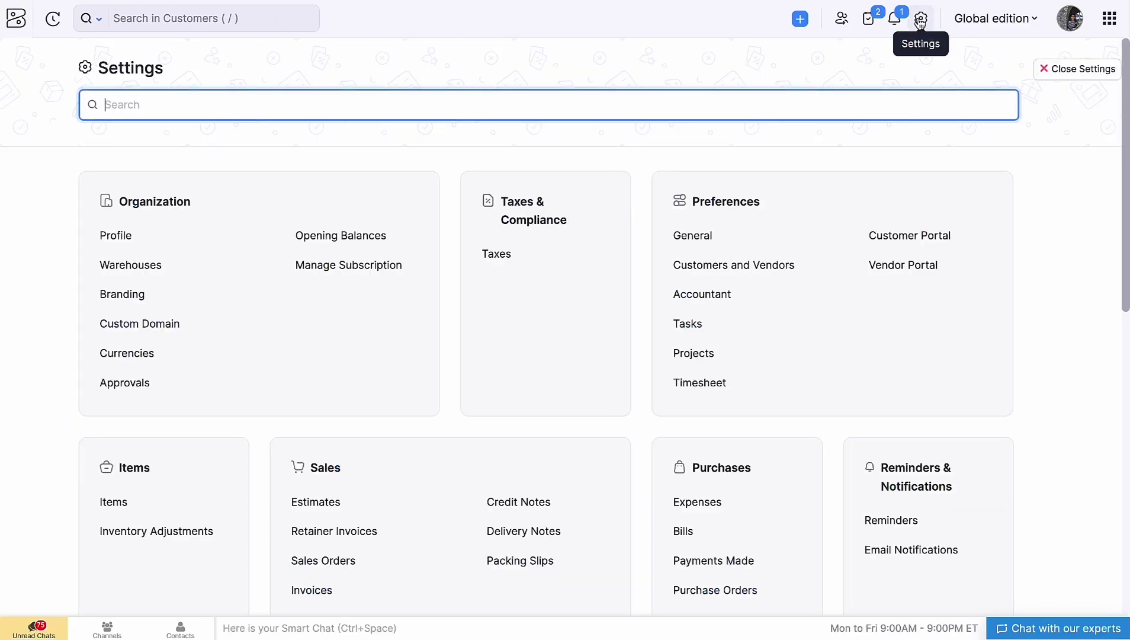
View the Invoice Zoho Calendar Events details under Marketplace's Installed Extensions
scroll(734, 172, "down", 3)
scroll(731, 175, "down", 3)
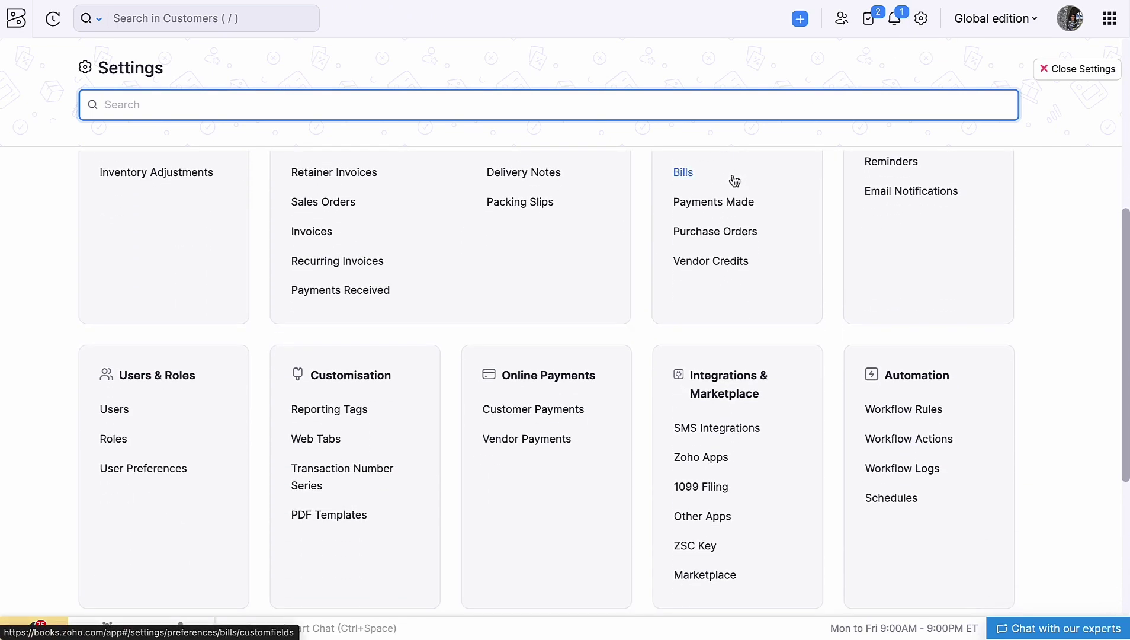
left_click(724, 575)
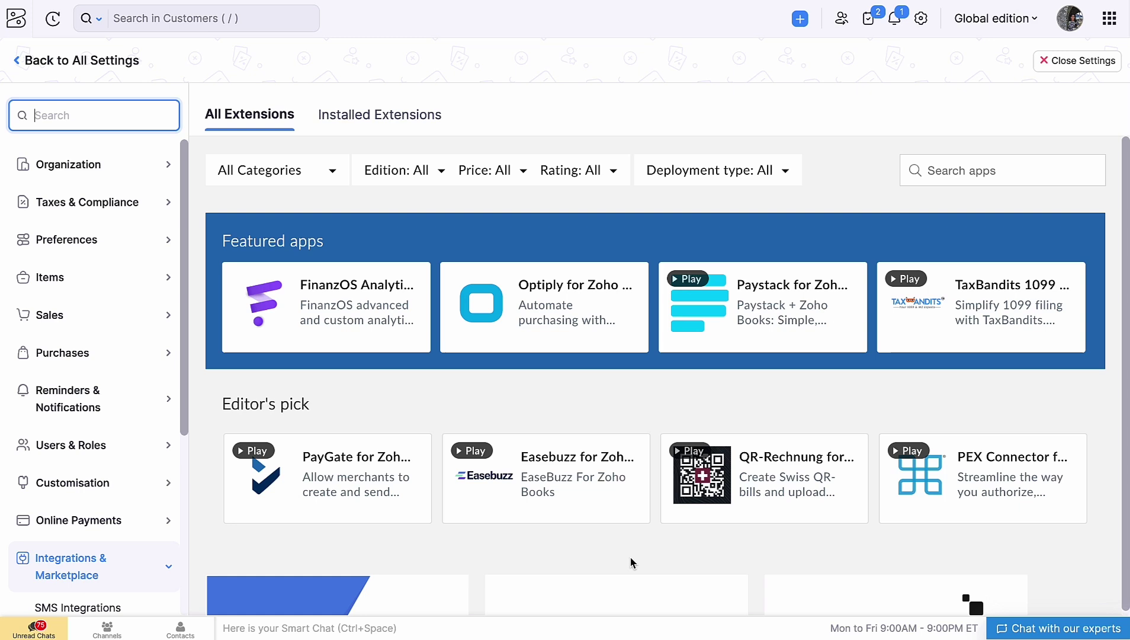
mouse_move(325, 340)
left_click(355, 126)
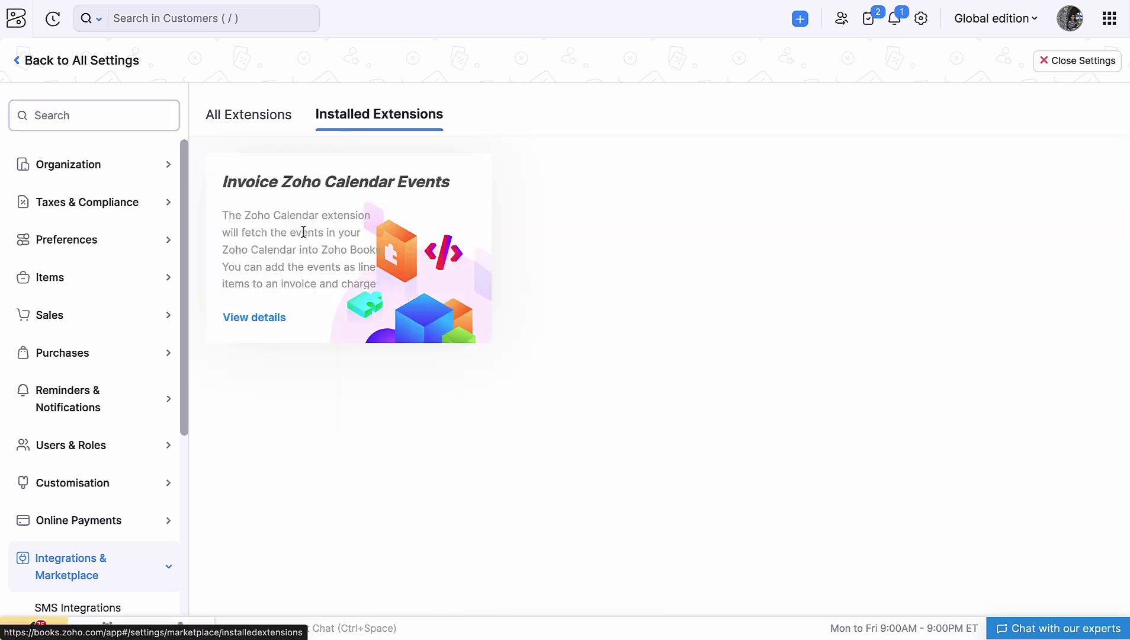
left_click(261, 319)
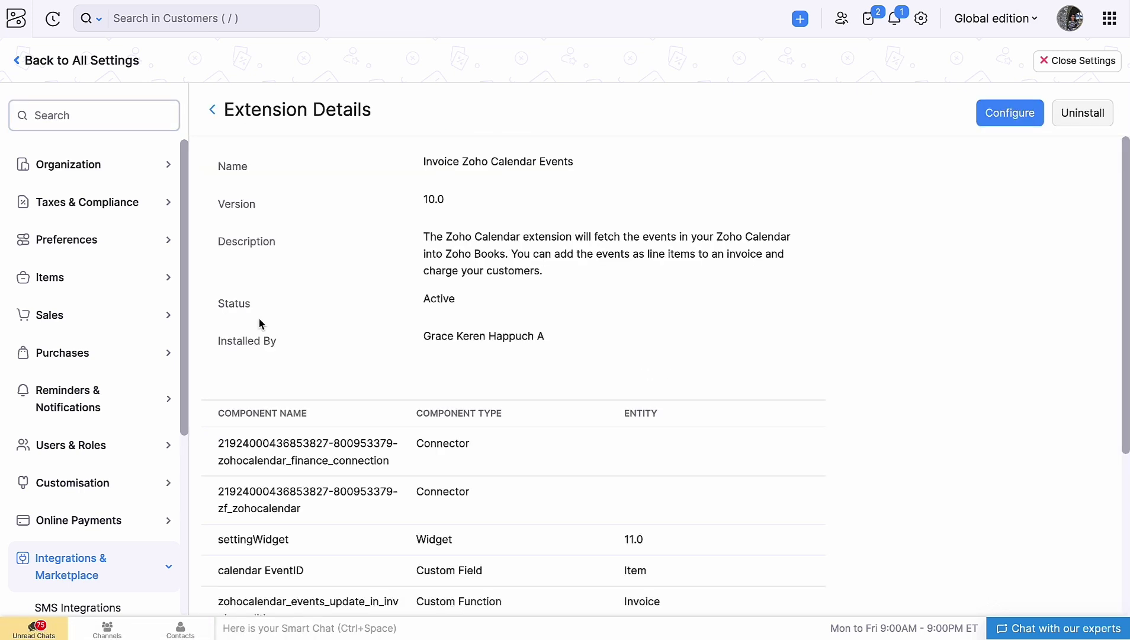